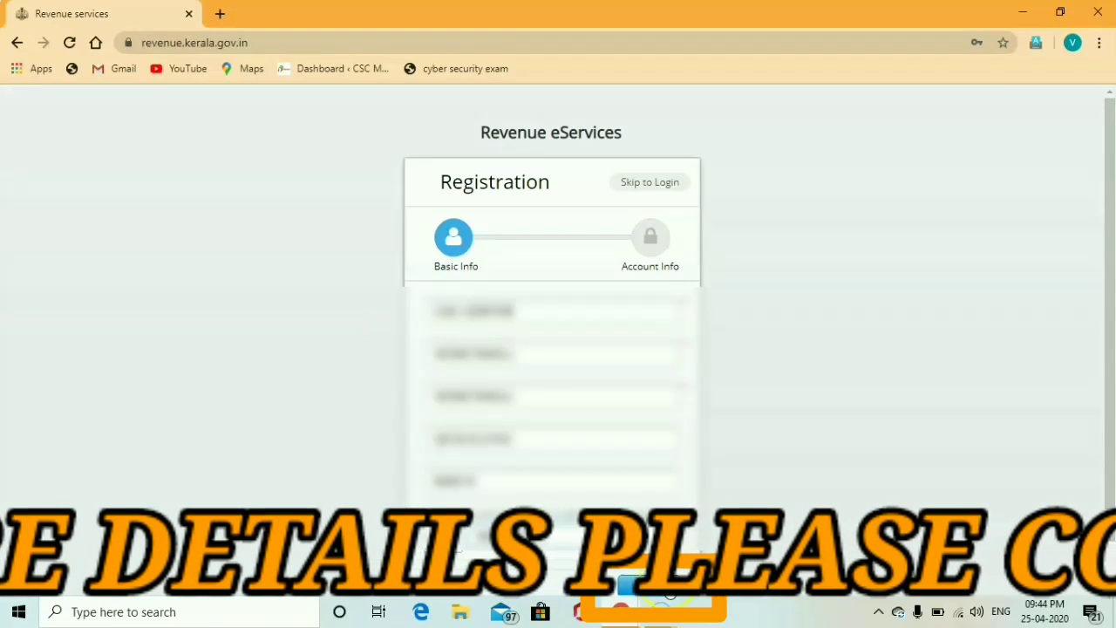
# - Submit the Basic Info fields and advance to the Account Info step
pyautogui.click(656, 586)
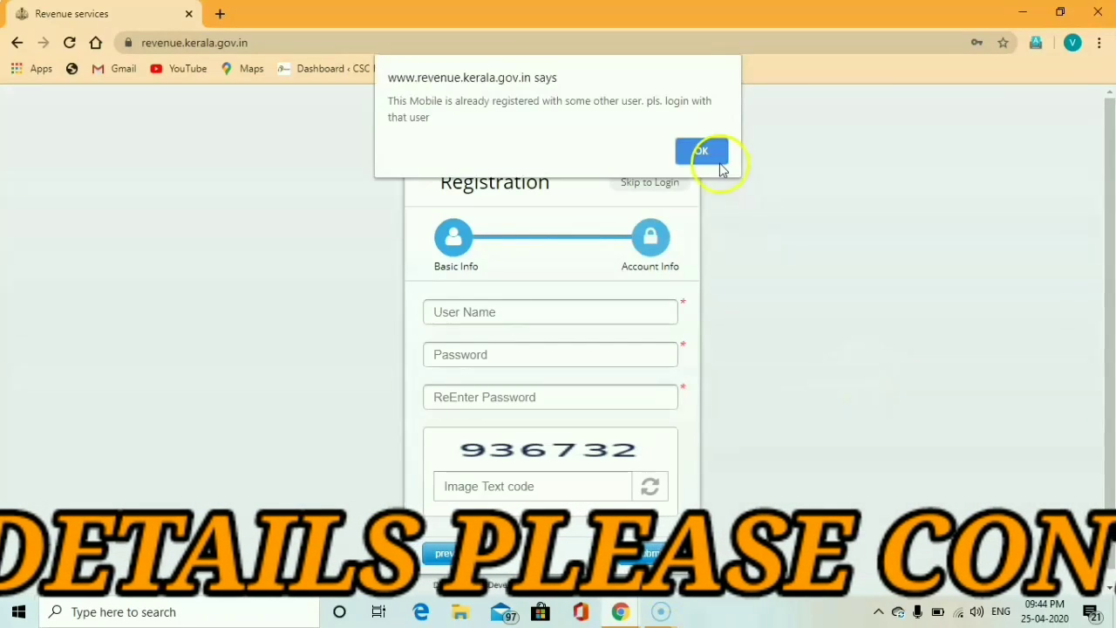
# - Dismiss the 'mobile already registered' alert and use Skip to Login
pyautogui.click(715, 157)
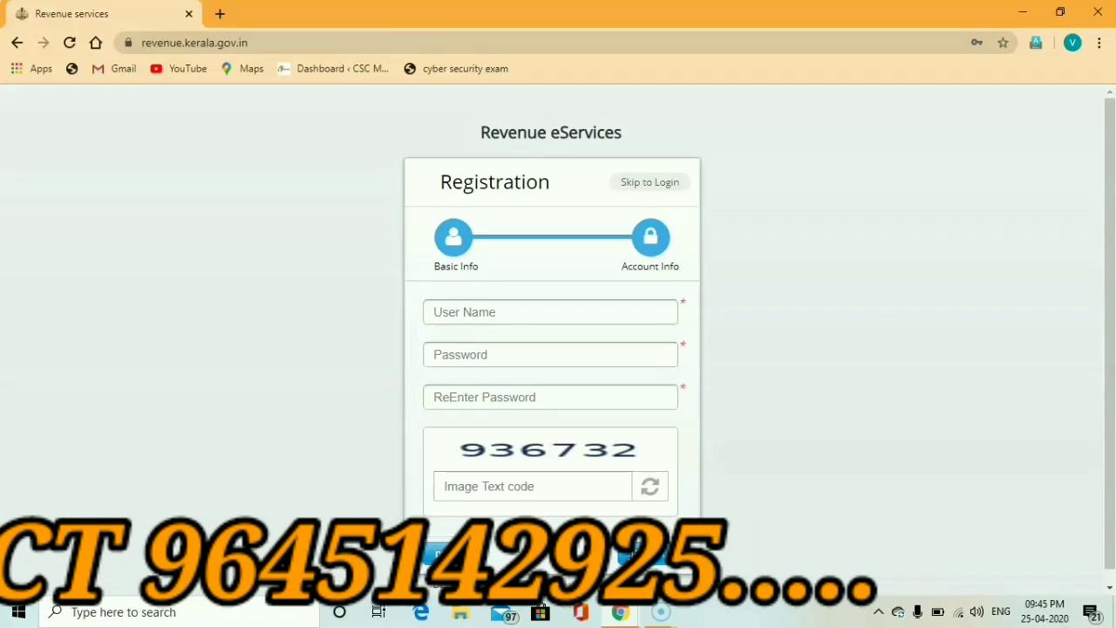
pyautogui.click(667, 187)
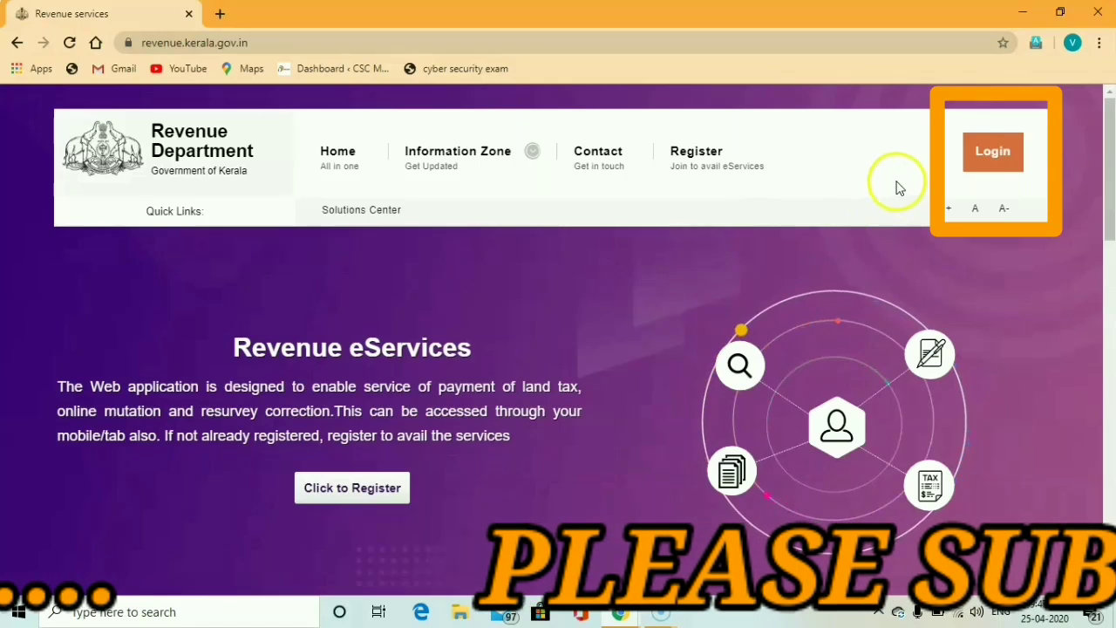
# - Sign in through eServices Citizen Login with the account password and image code
pyautogui.click(992, 153)
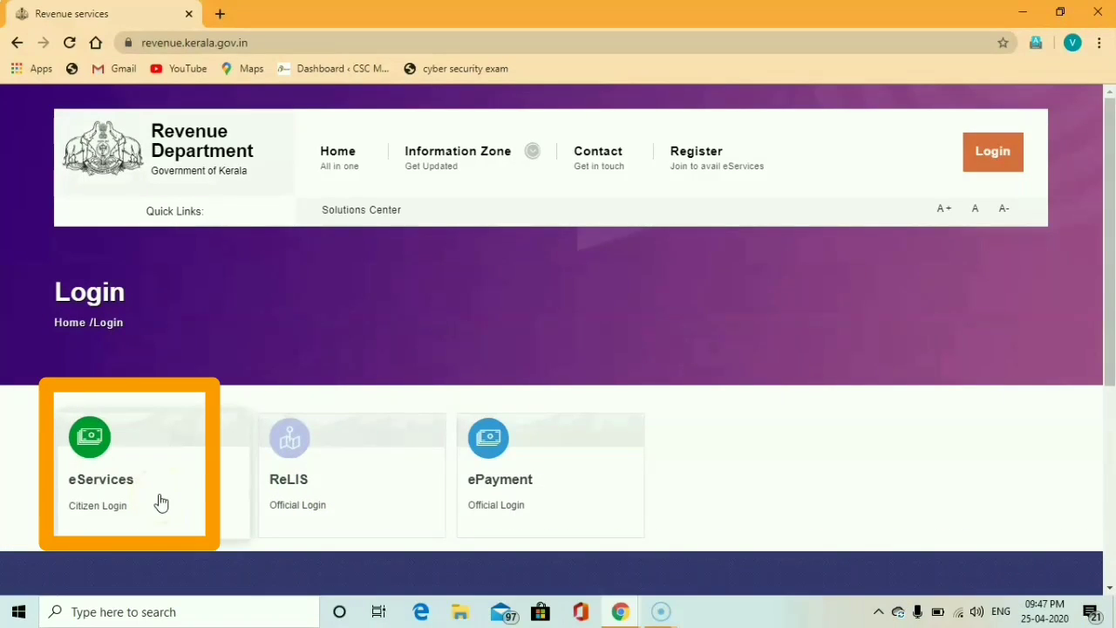
pyautogui.click(161, 502)
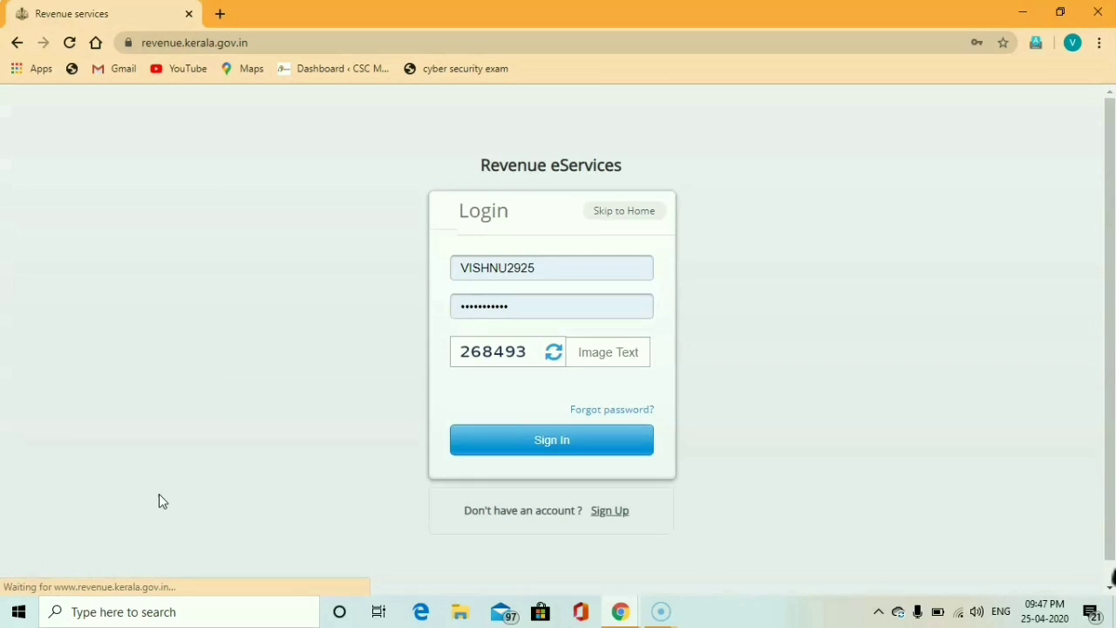
pyautogui.click(305, 394)
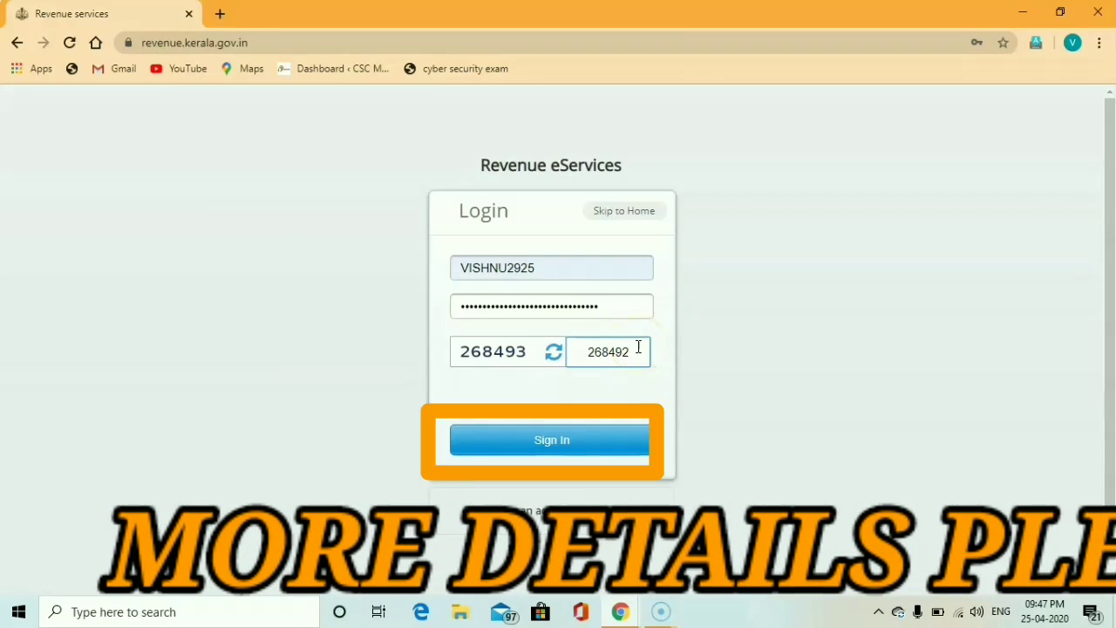
pyautogui.click(580, 452)
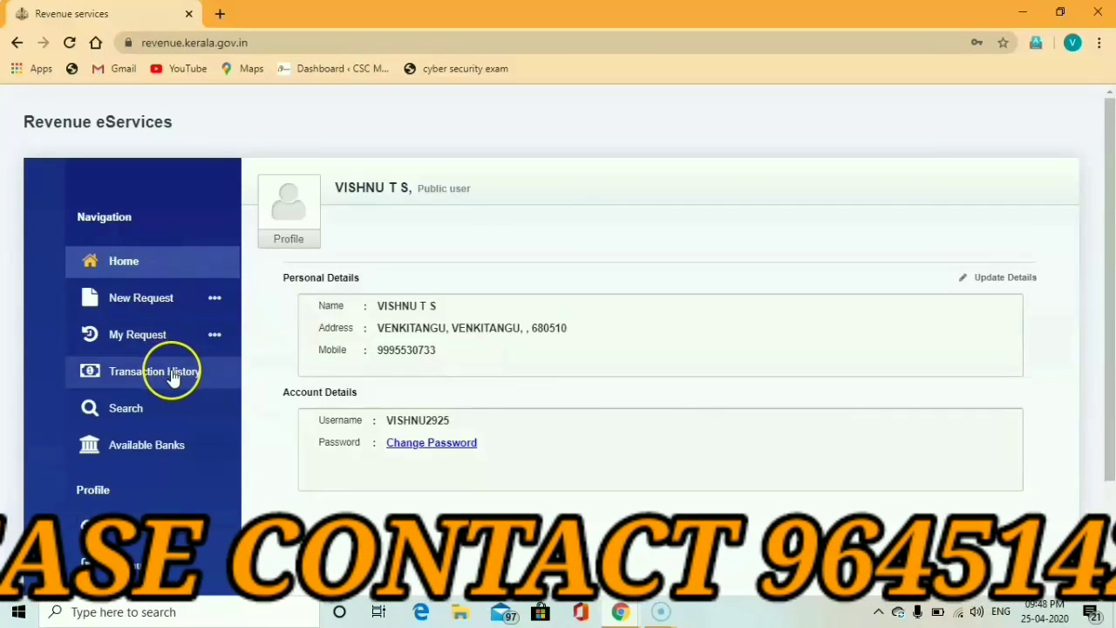
# - Review the Available Banks page with its supported banks, then expand the New Request options
pyautogui.moveTo(172, 374); pyautogui.dragTo(169, 403)
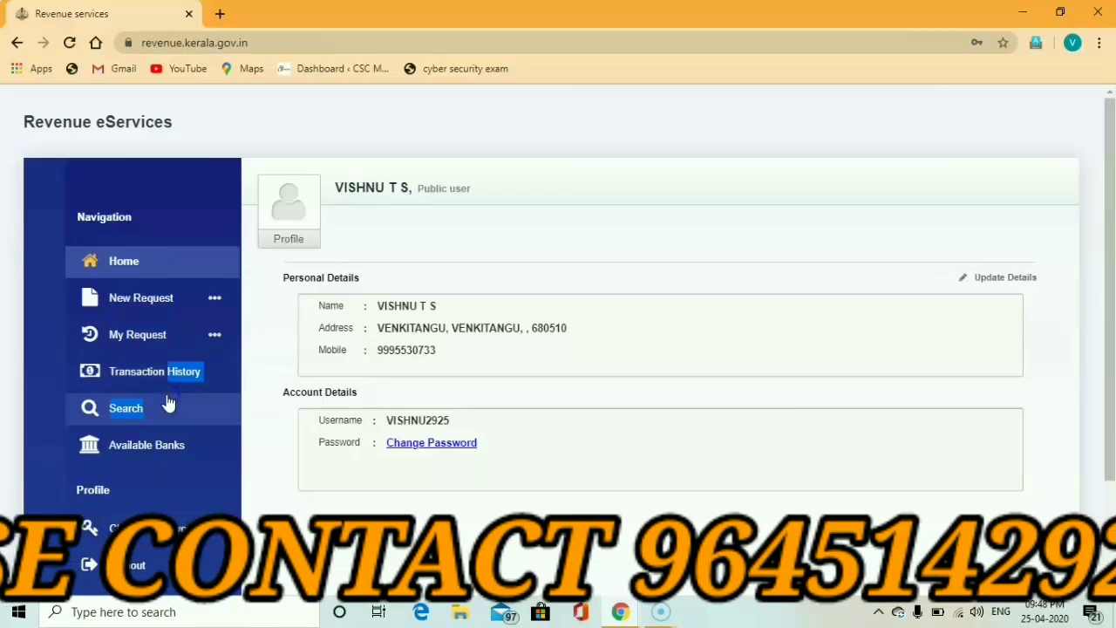
pyautogui.click(172, 444)
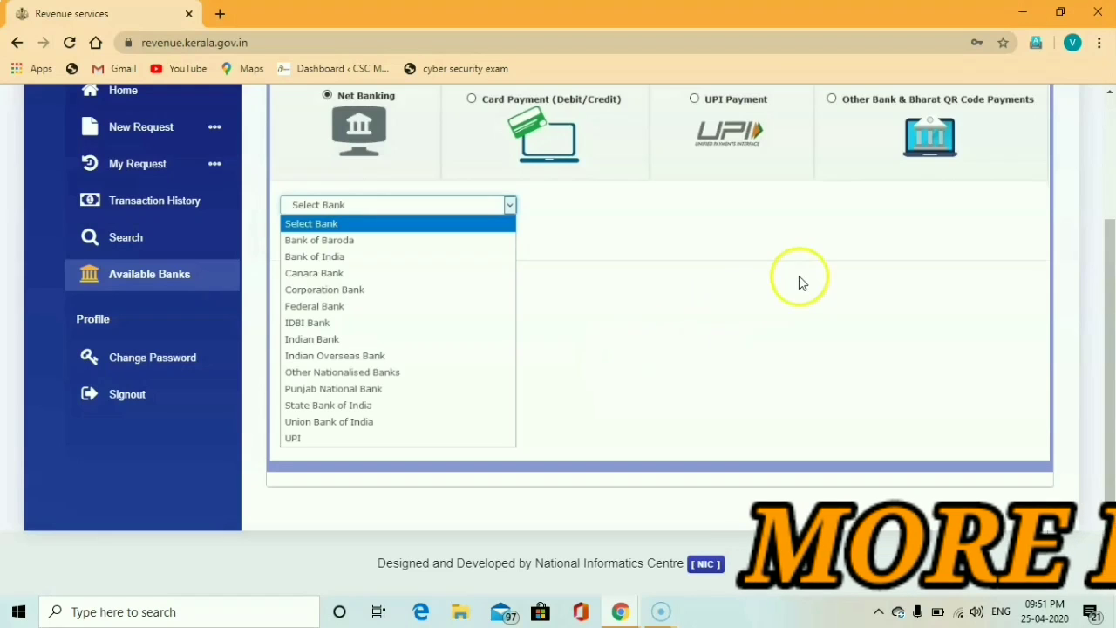
pyautogui.click(1109, 142)
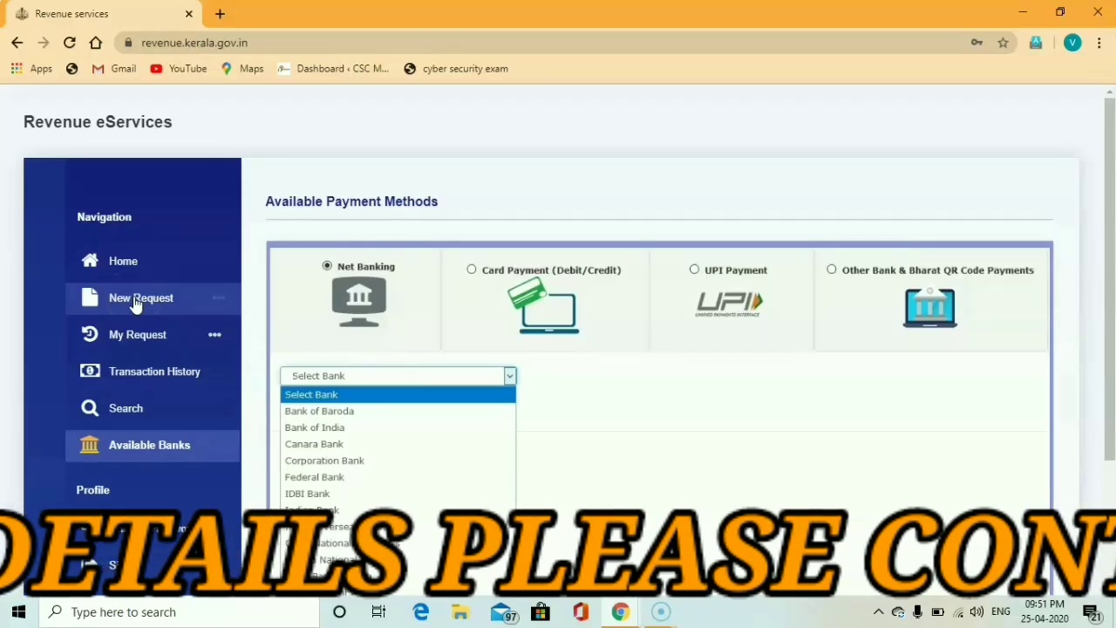
pyautogui.click(135, 299)
pyautogui.scroll(-1, 136, 299)
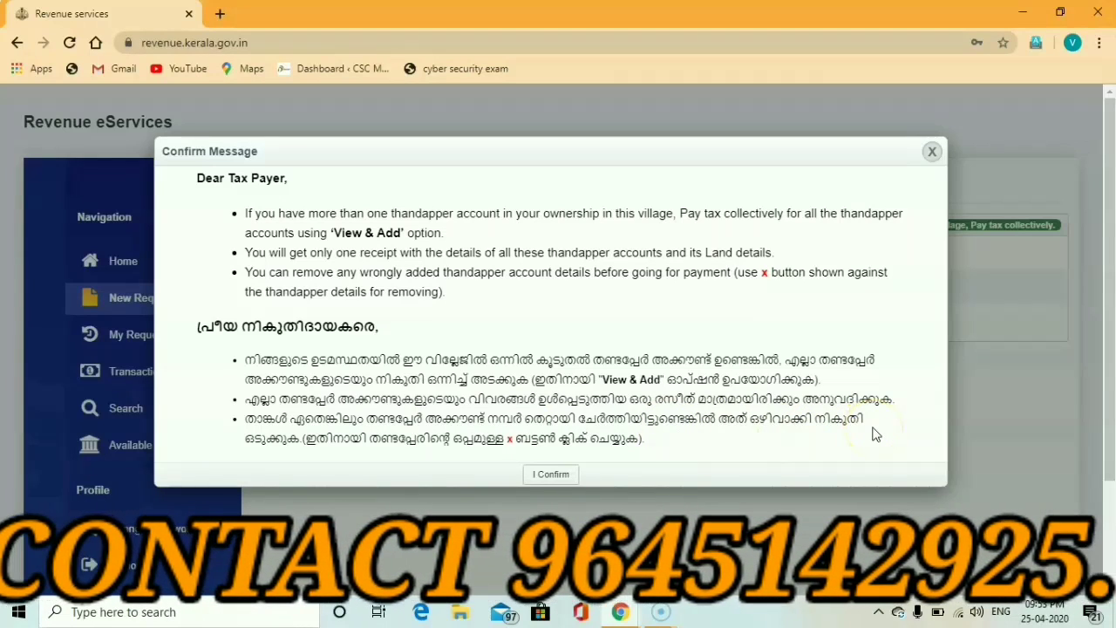
# - Accept the collective thandapper payment notice with I Confirm to reach the Payment Requests form
pyautogui.click(561, 475)
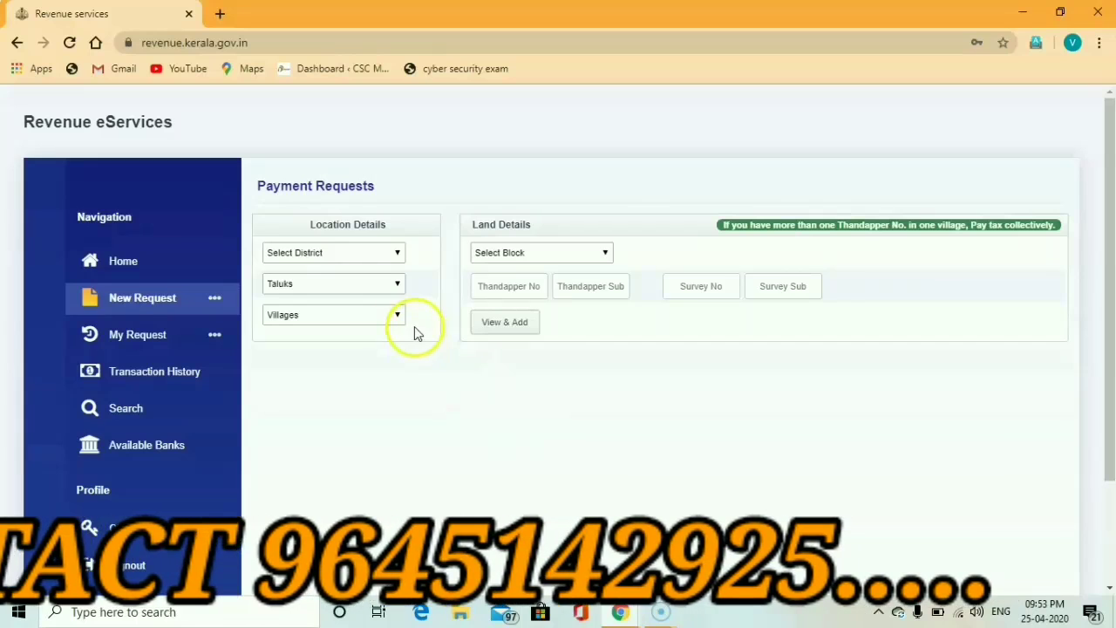
pyautogui.click(381, 254)
# - Set the location to district 08, taluk 02 and village 25, filling block 055
pyautogui.click(332, 375)
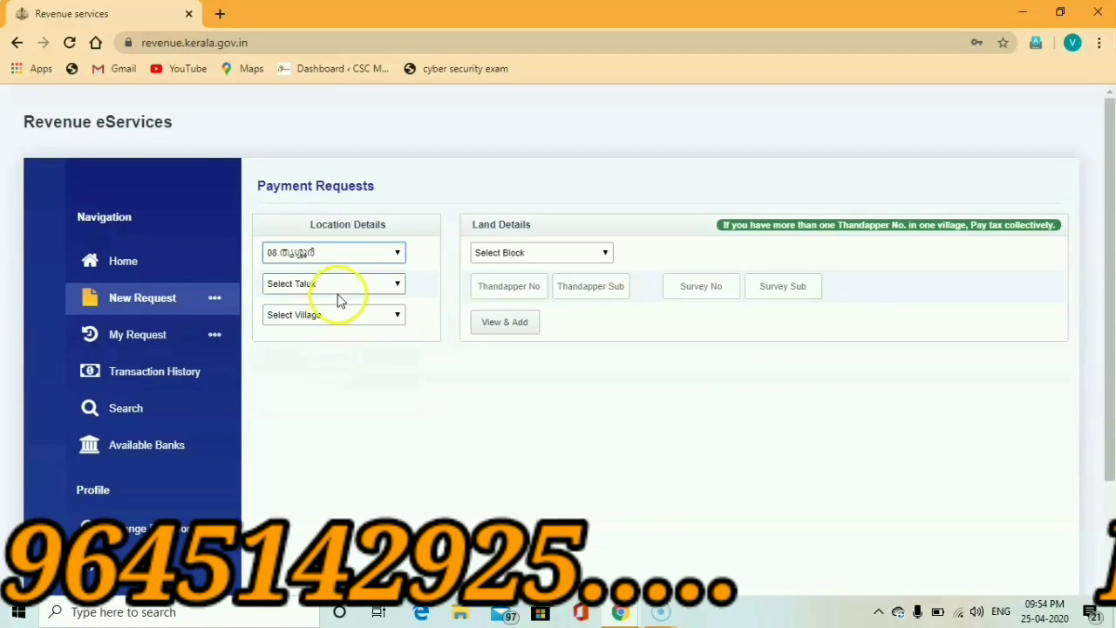
pyautogui.click(339, 288)
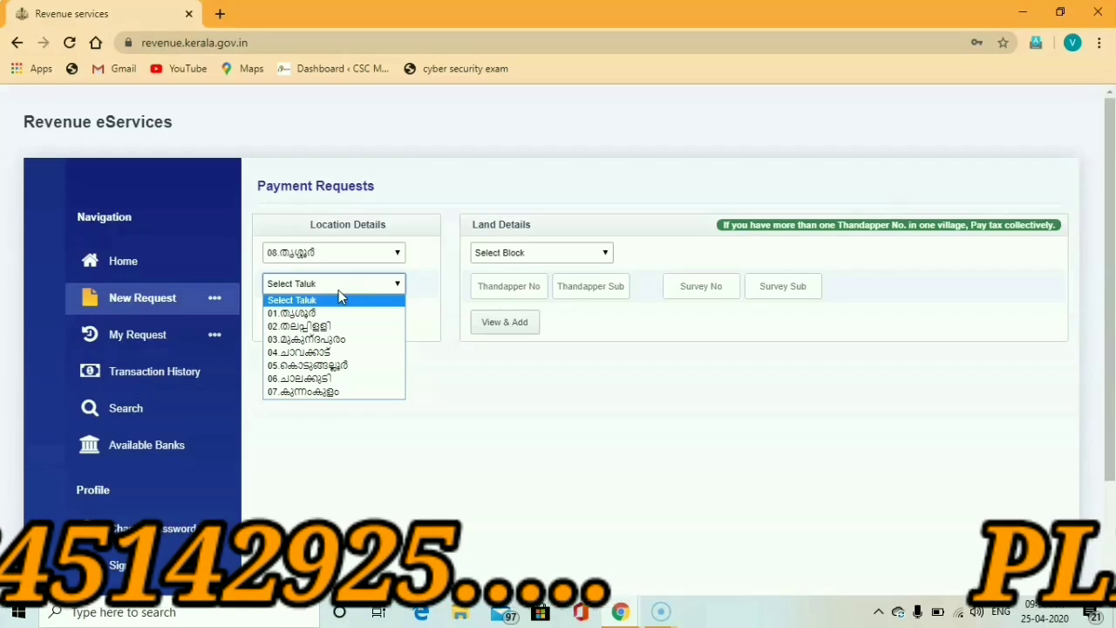
pyautogui.click(338, 326)
pyautogui.click(339, 322)
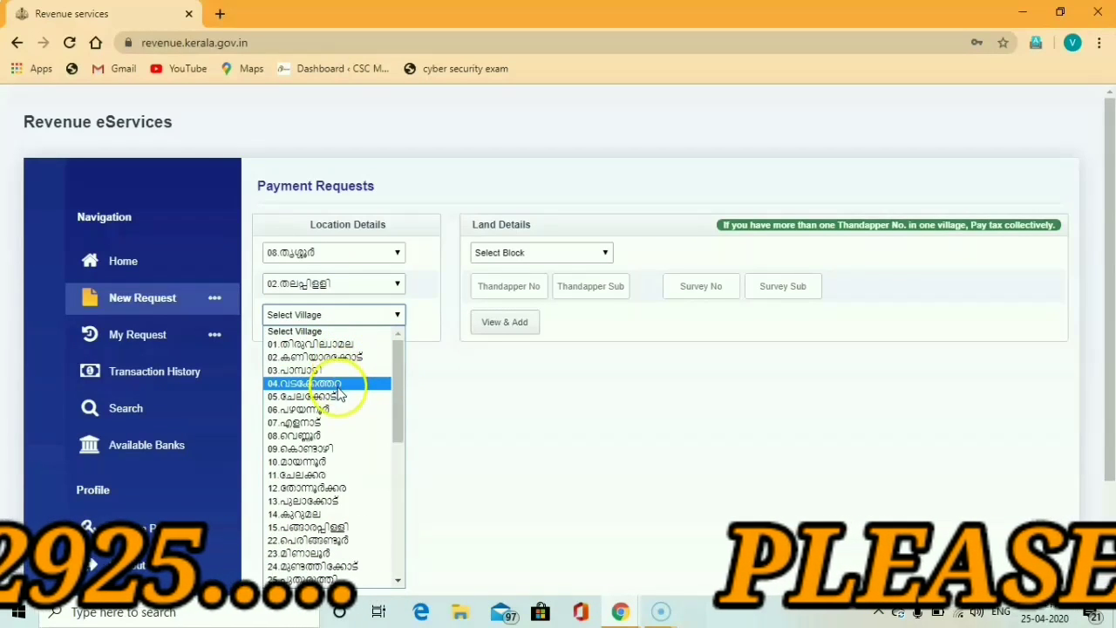
pyautogui.click(305, 578)
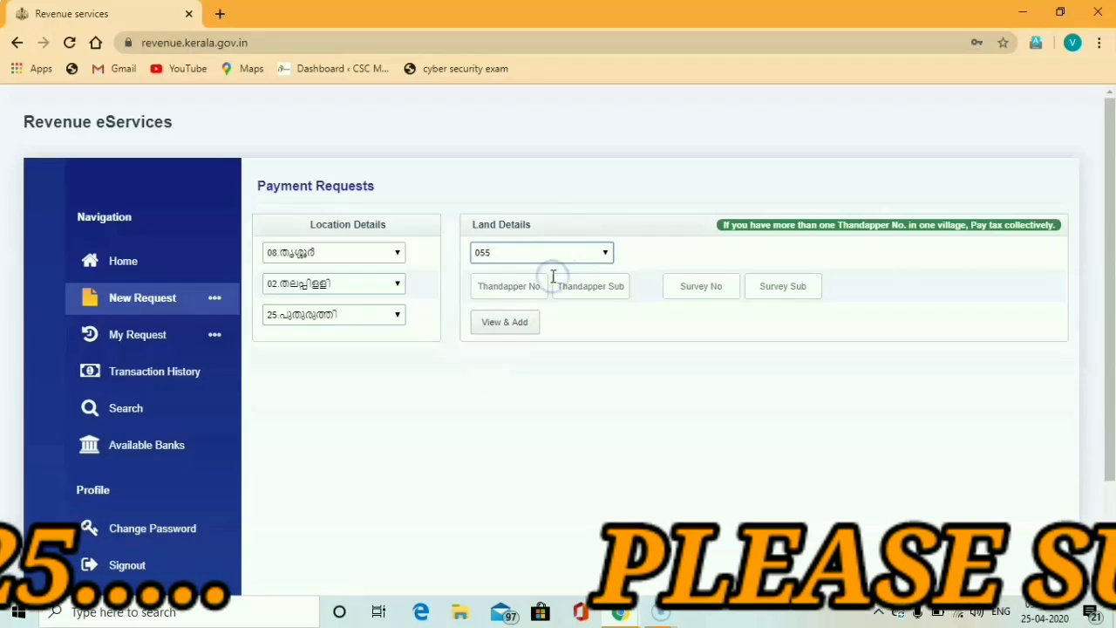
# - Enter thandapper 590/A and survey 179/13, then look up the land with View & Add
pyautogui.click(537, 294)
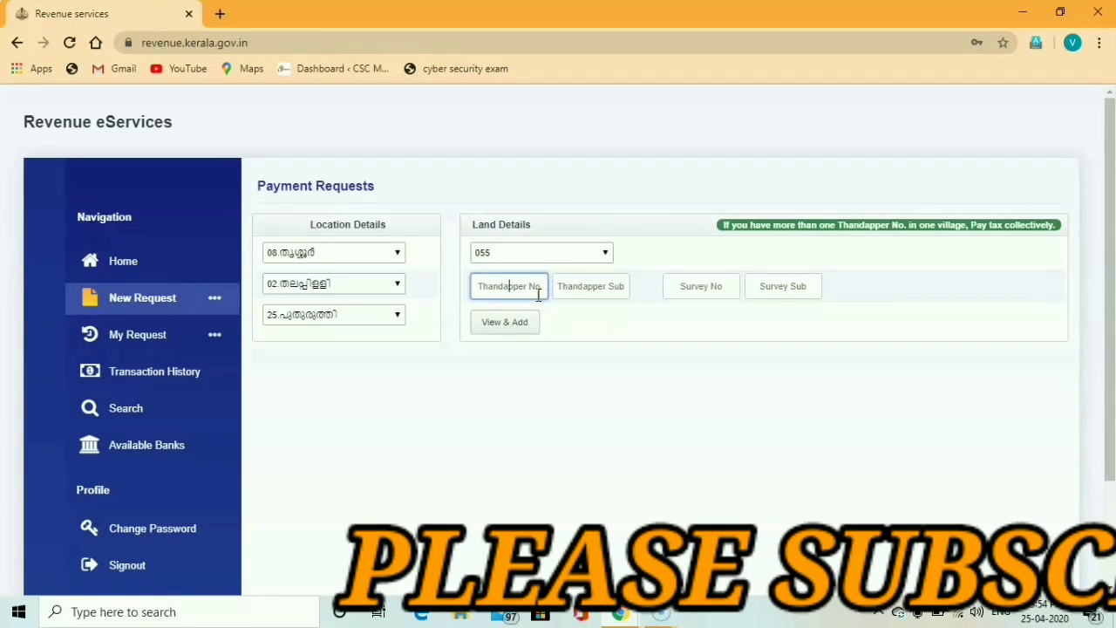
pyautogui.write('590')
pyautogui.press('Tab')
pyautogui.write('A')
pyautogui.click(700, 286)
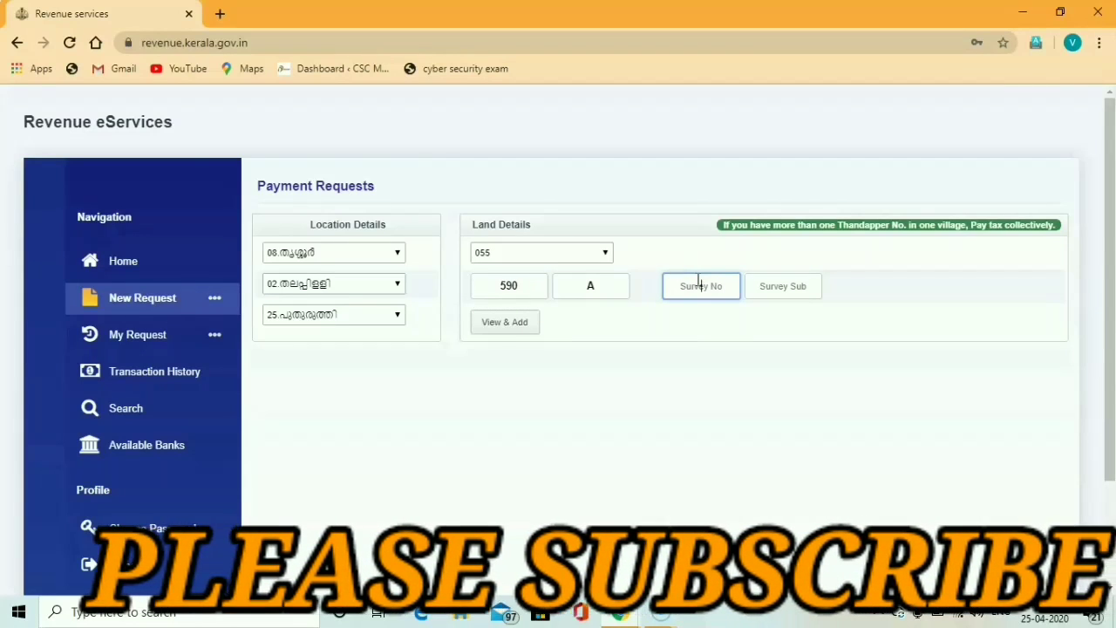
pyautogui.write('179')
pyautogui.press('Tab')
pyautogui.write('13')
pyautogui.click(505, 322)
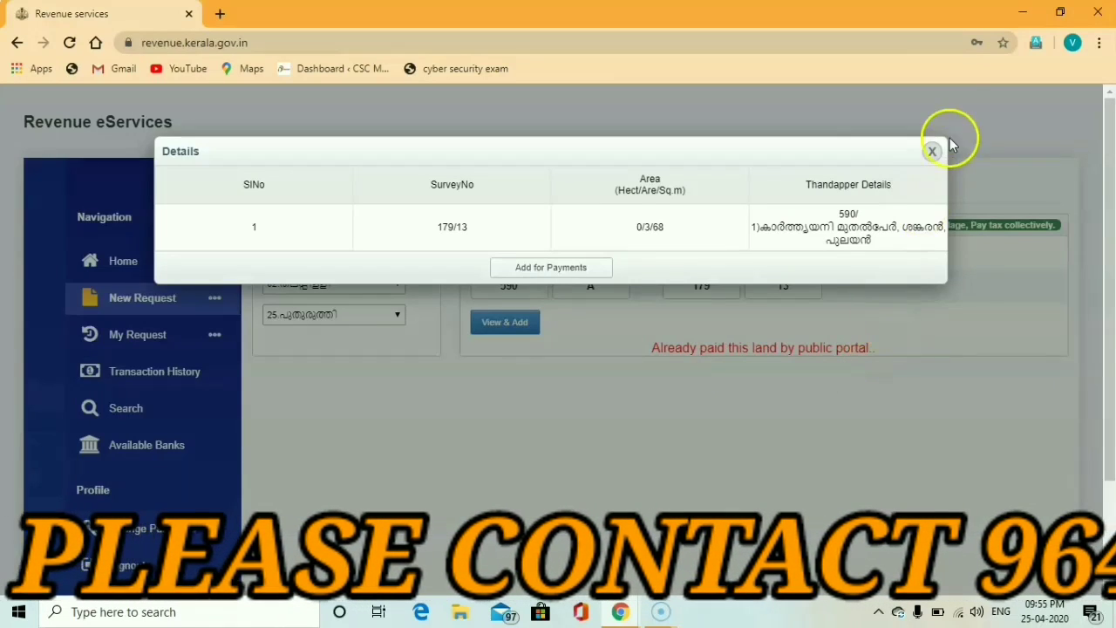
# - Close the land details popup and open My Request > Land Tax Payment, which is empty
pyautogui.click(932, 153)
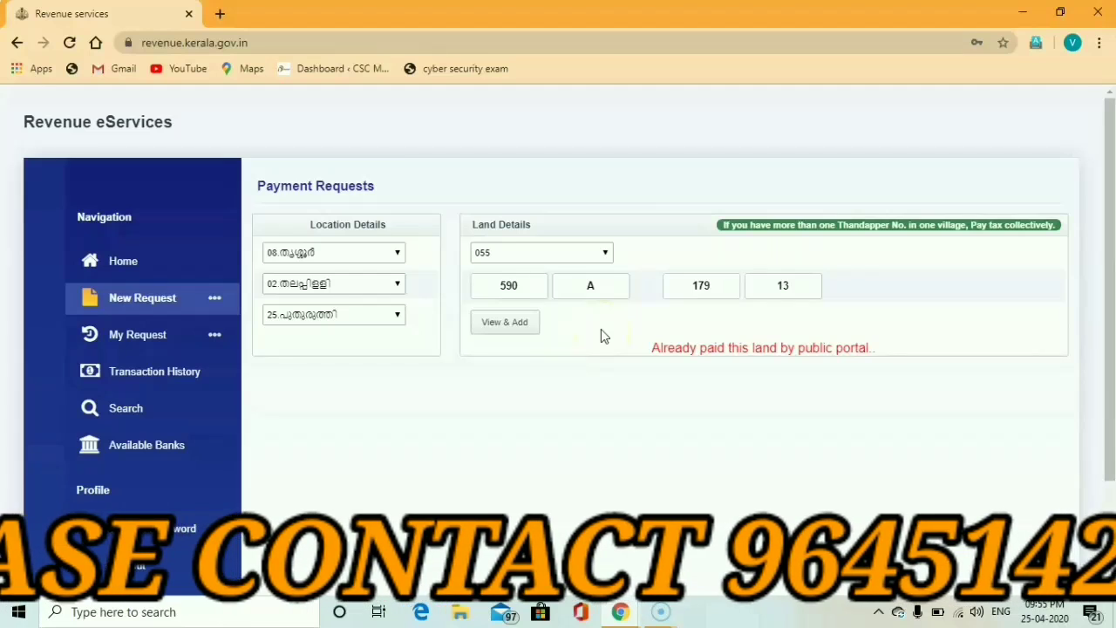
pyautogui.click(149, 338)
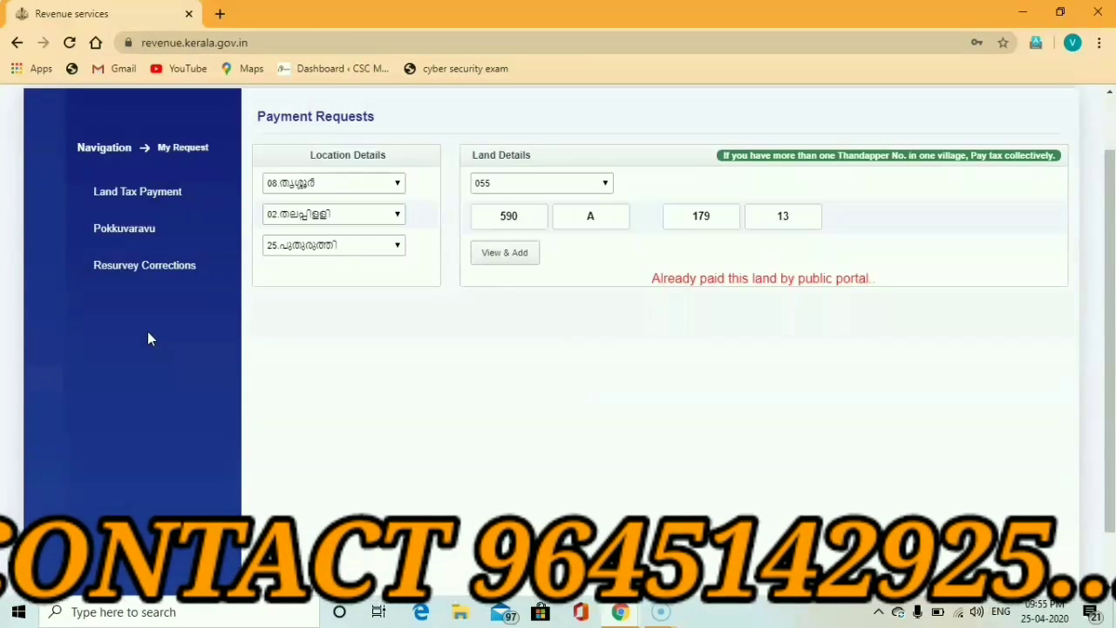
pyautogui.click(144, 197)
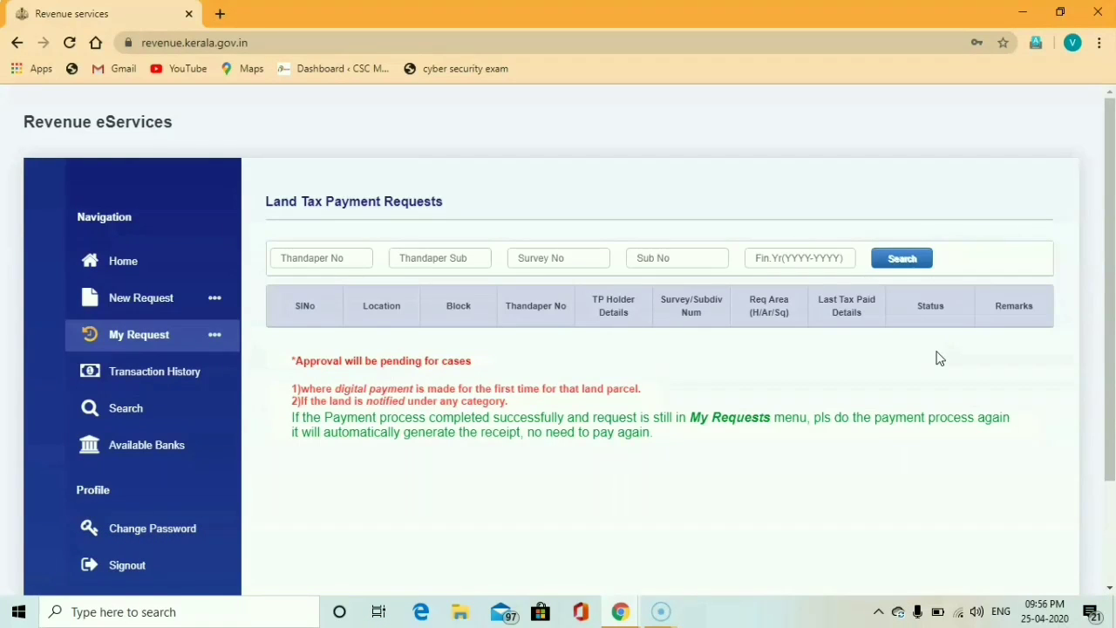
# - Clear the stray text selection and open Transaction History showing the ₹74 SBI receipt for 2020-2021
pyautogui.moveTo(234, 336); pyautogui.dragTo(321, 334)
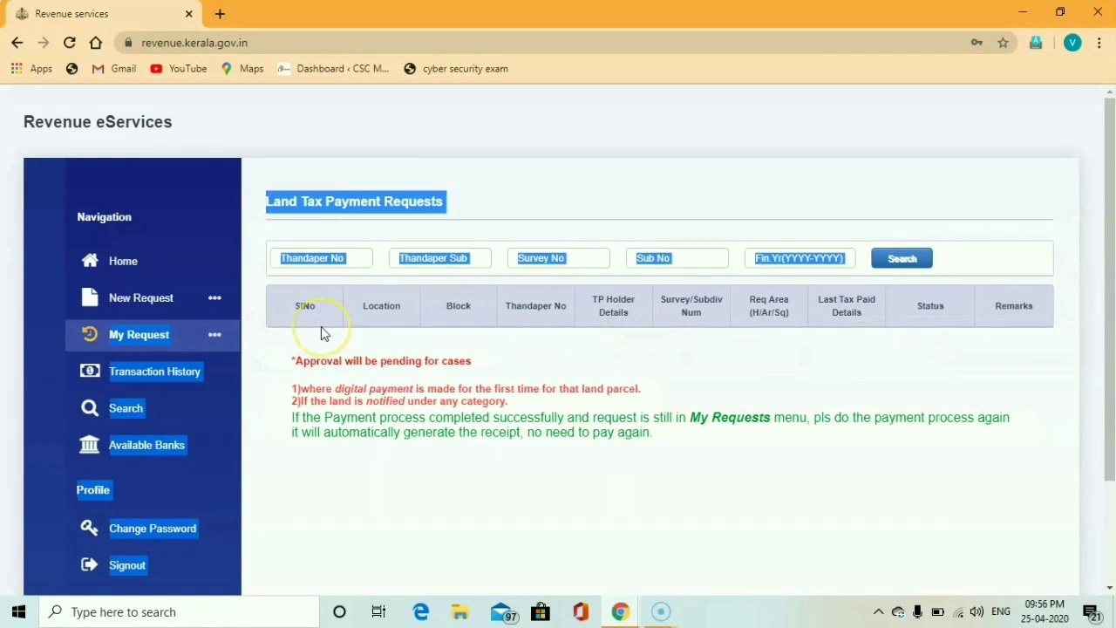
pyautogui.click(588, 185)
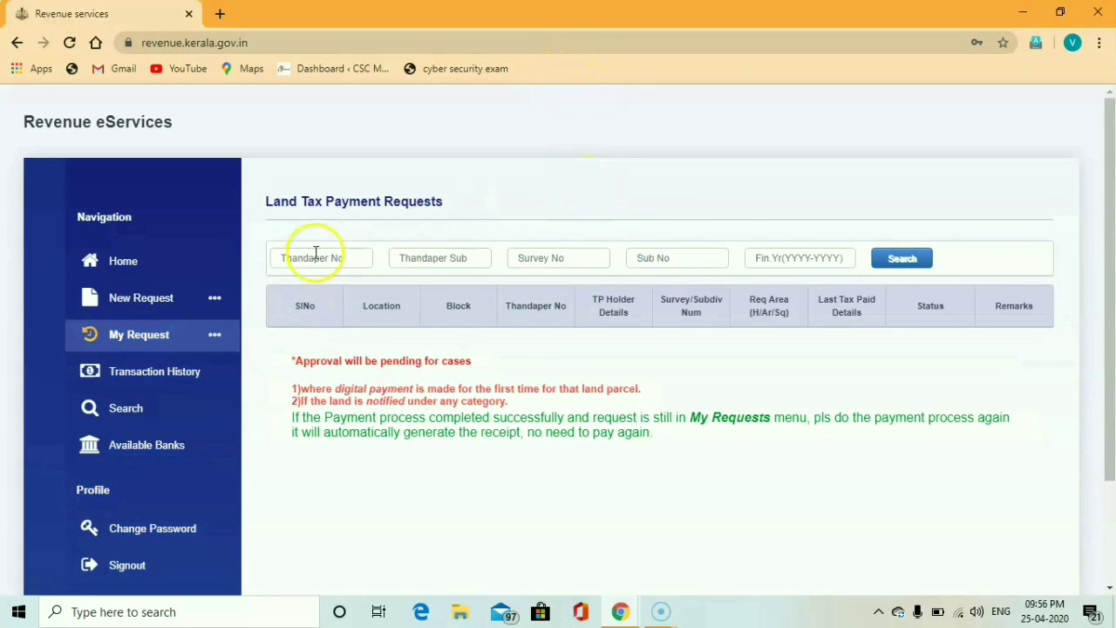
pyautogui.click(181, 373)
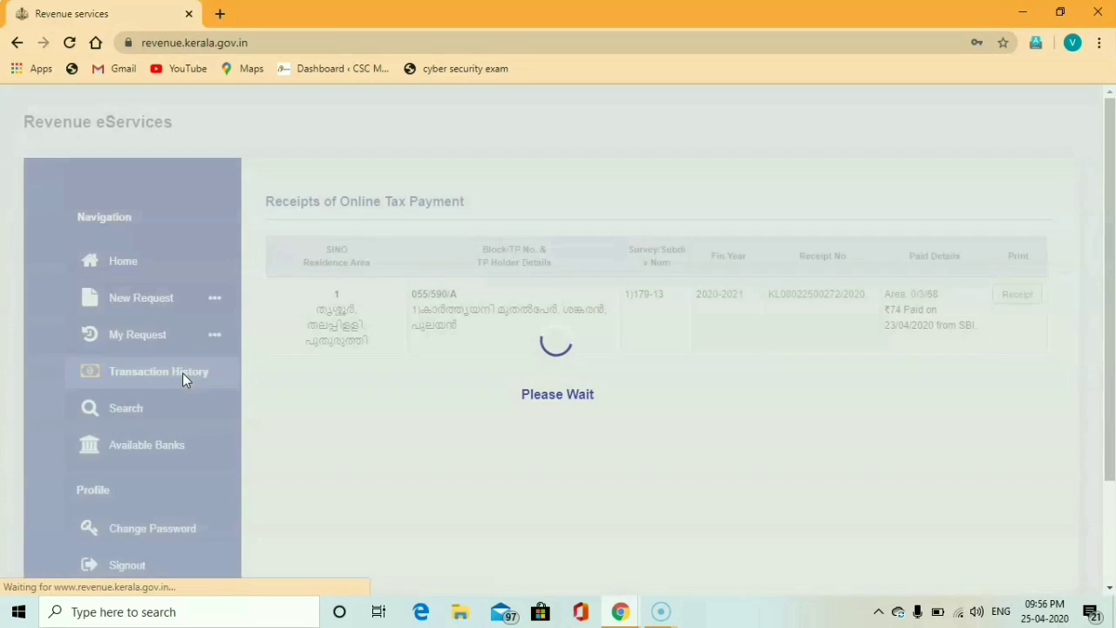
pyautogui.click(322, 381)
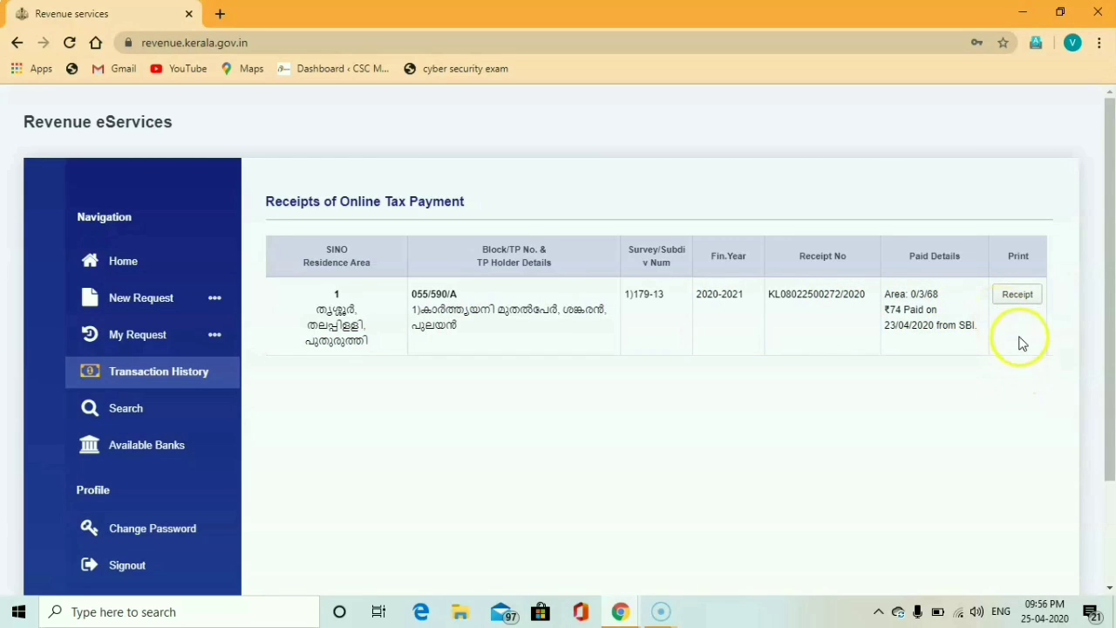
pyautogui.click(1018, 296)
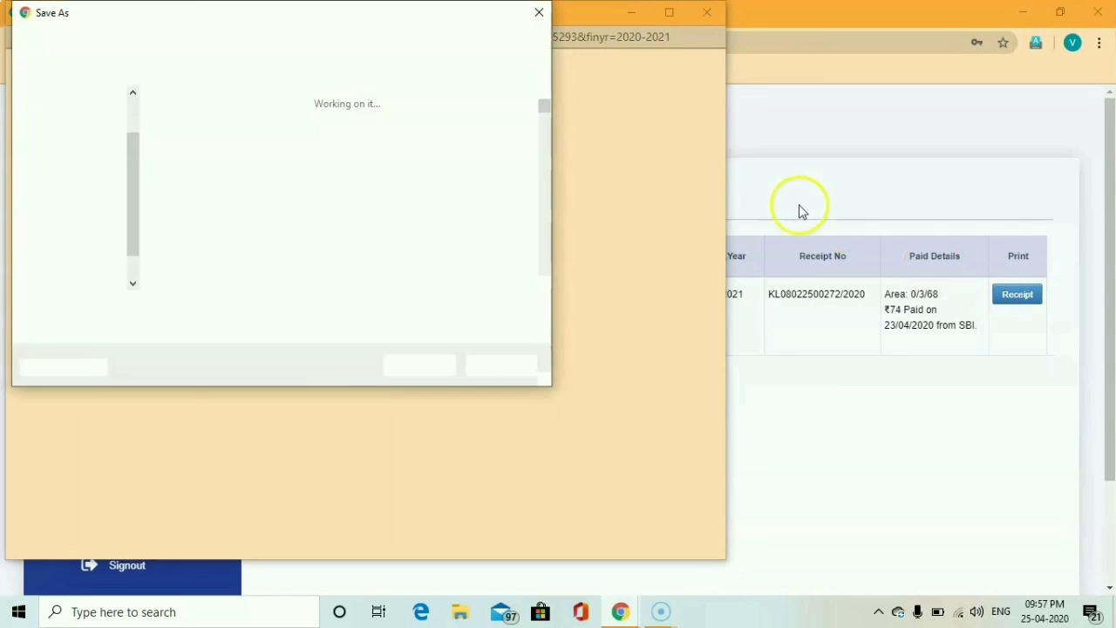
pyautogui.click(813, 149)
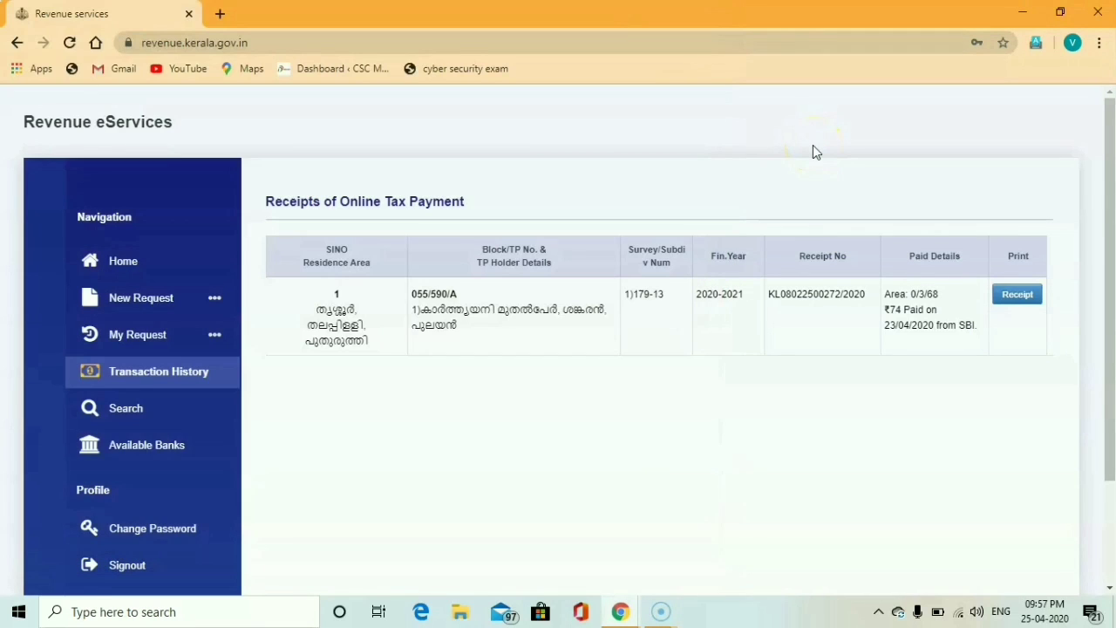